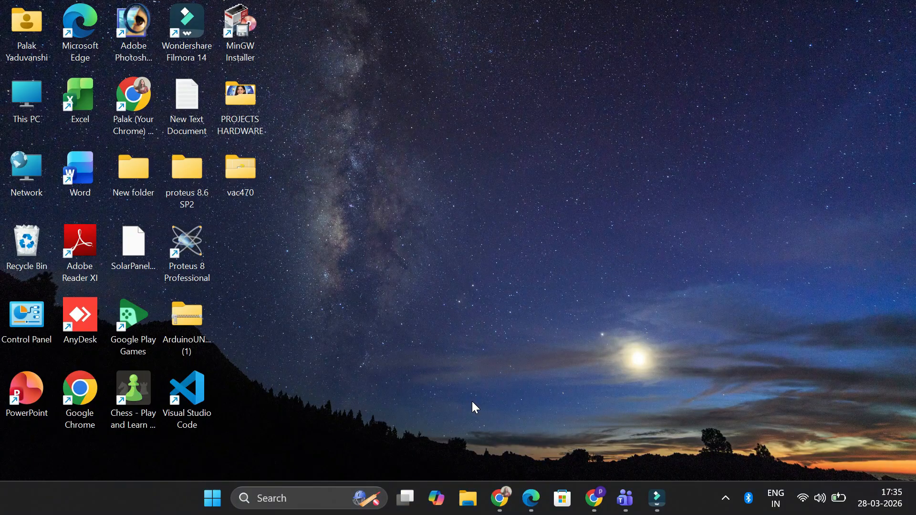
Run msinfo32 and check the BIOS Mode entry in the System Summary.
{"action": "key", "text": "super+r"}
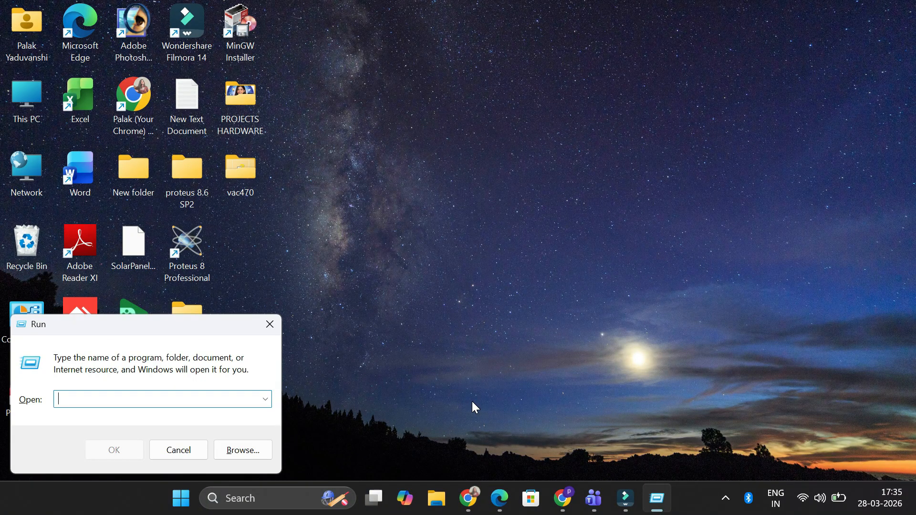
{"action": "type", "text": "msinfo32"}
{"action": "key", "text": "Return"}
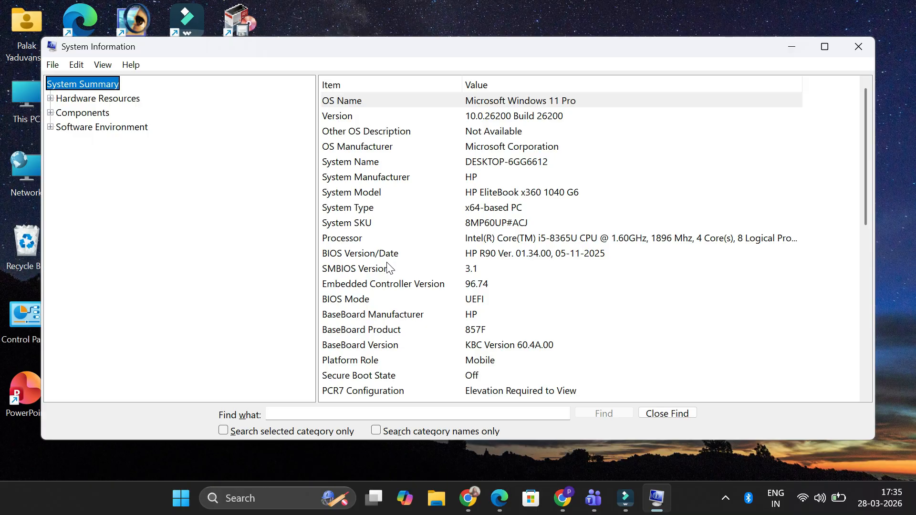
{"action": "left_click", "coordinate": [341, 300]}
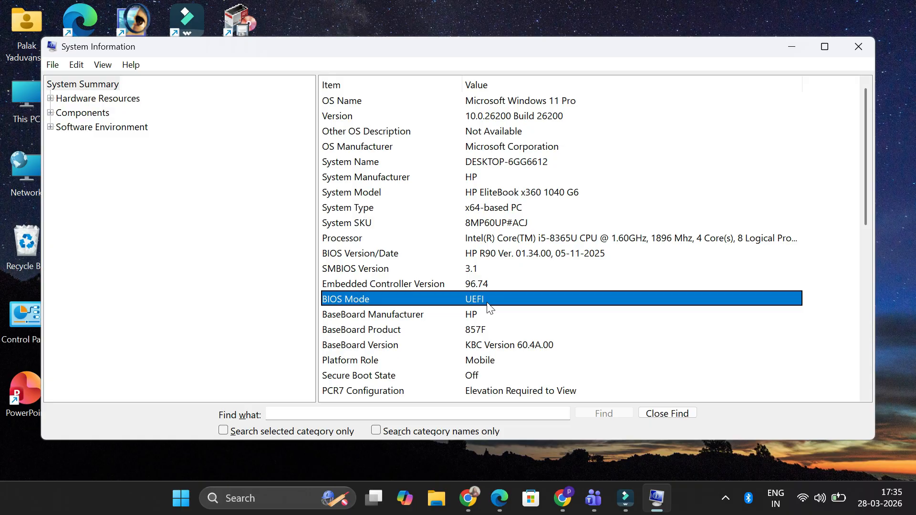
{"action": "left_click", "coordinate": [858, 46]}
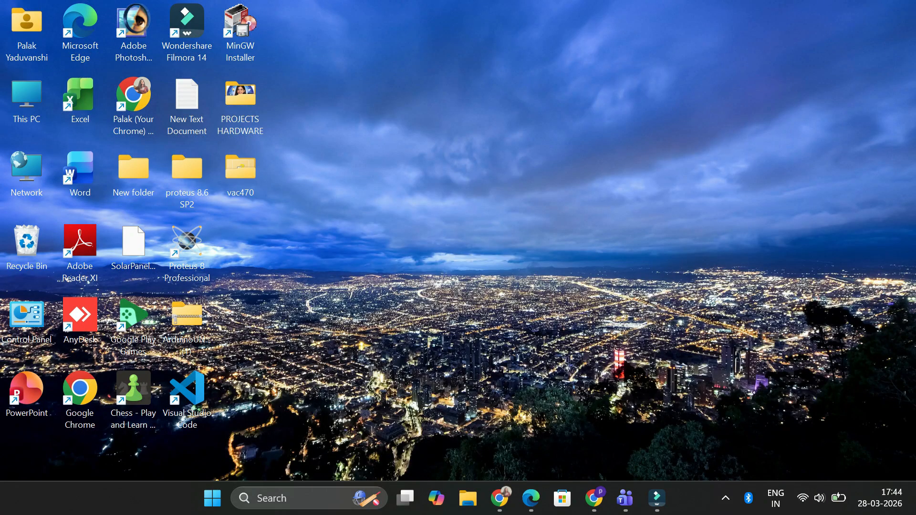
Open Paint with its window maximized and zoom the blank canvas out to 59%.
{"action": "key", "text": "super"}
{"action": "type", "text": "paint"}
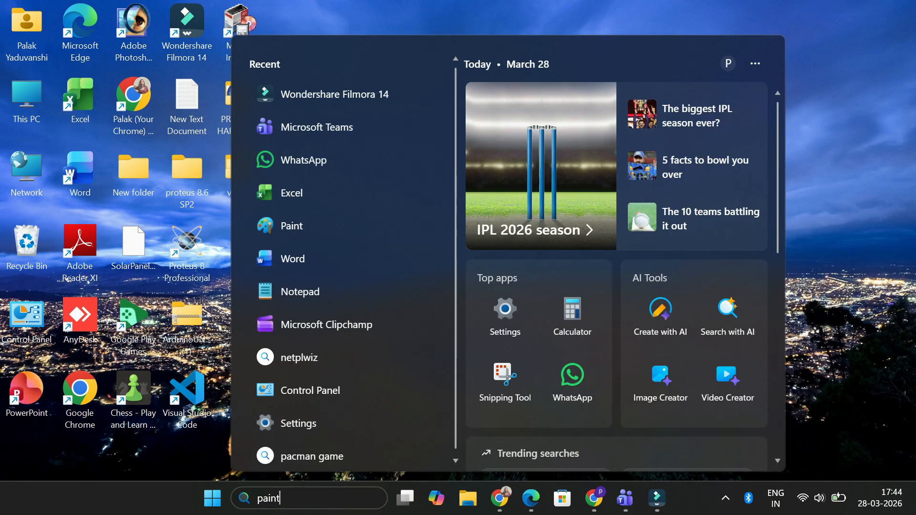
{"action": "left_click", "coordinate": [324, 134]}
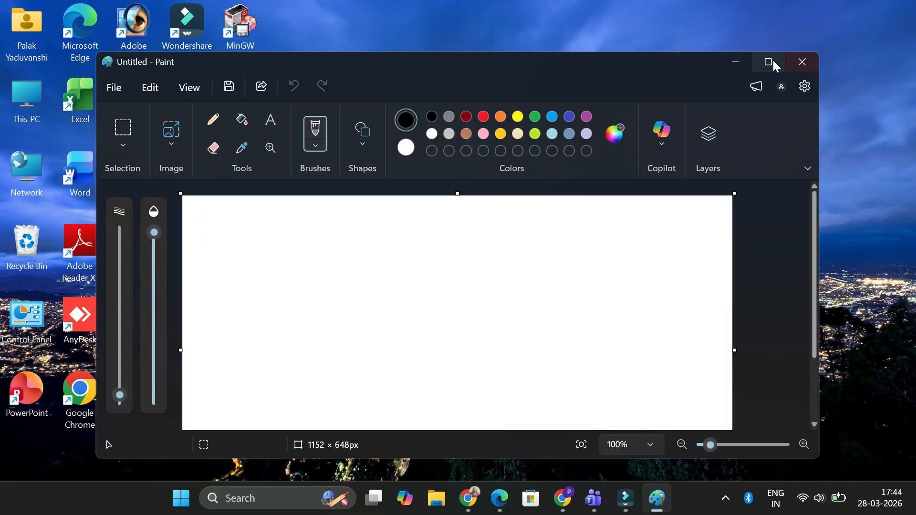
{"action": "left_click_drag", "start_coordinate": [561, 68], "coordinate": [556, 41]}
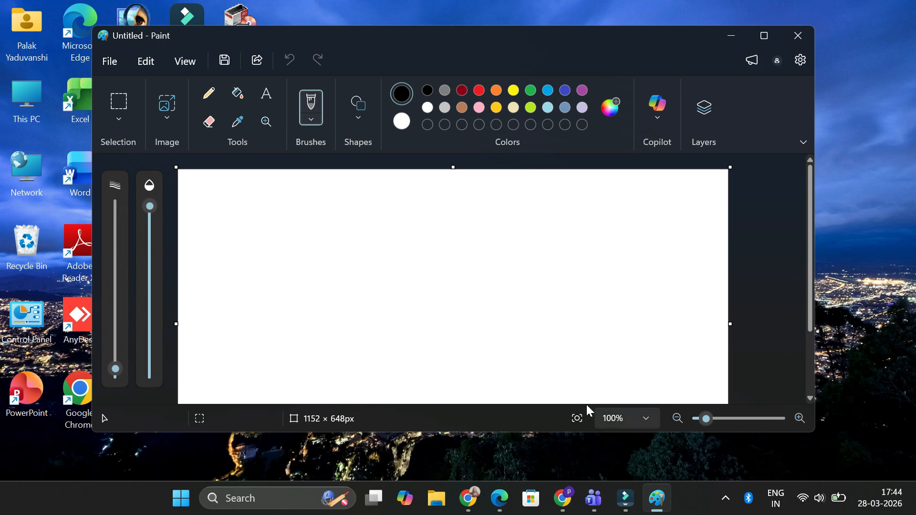
{"action": "left_click_drag", "start_coordinate": [705, 419], "coordinate": [702, 418]}
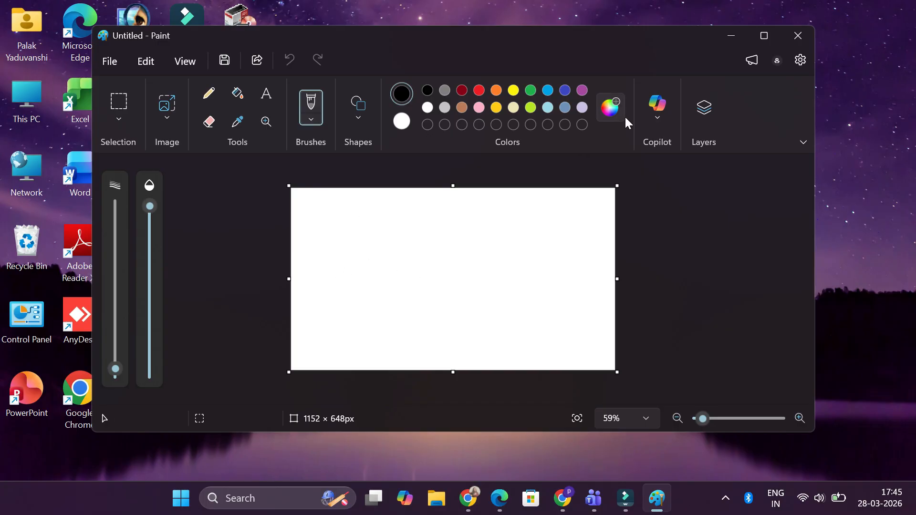
{"action": "left_click", "coordinate": [763, 36]}
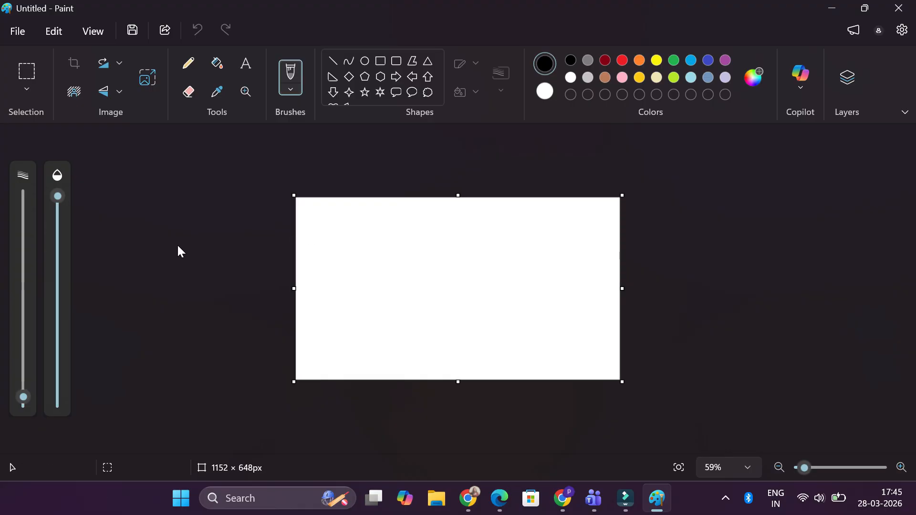
Resize the canvas in pixels to 1920 horizontal by 1080 vertical.
{"action": "left_click", "coordinate": [150, 84]}
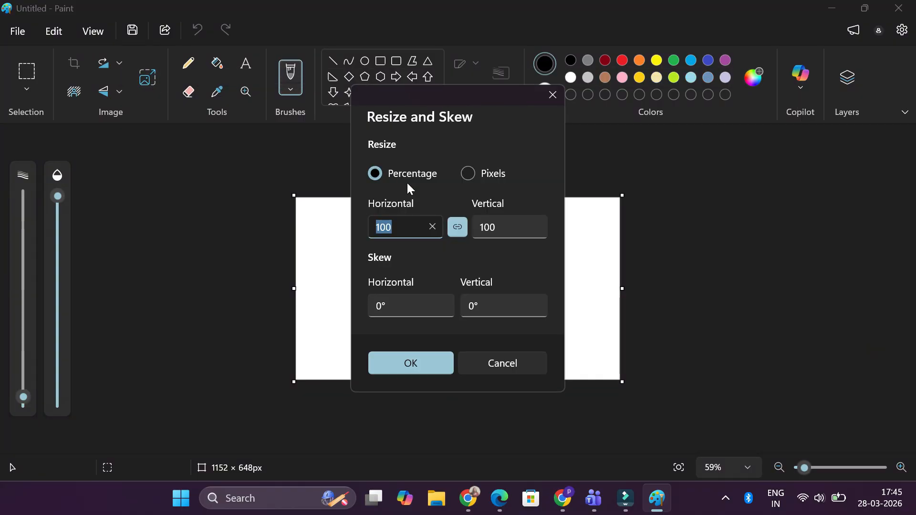
{"action": "left_click", "coordinate": [467, 174]}
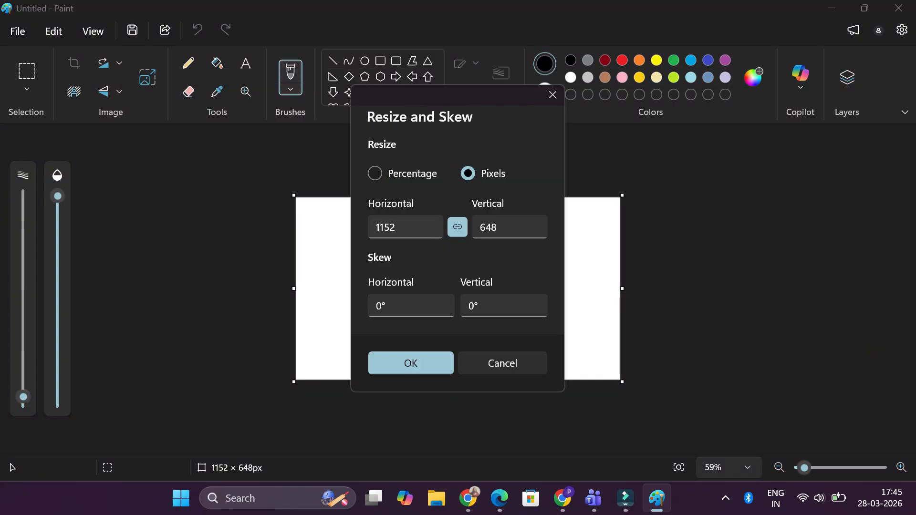
{"action": "left_click", "coordinate": [410, 227]}
{"action": "key", "text": "BackSpace"}
{"action": "type", "text": "192"}
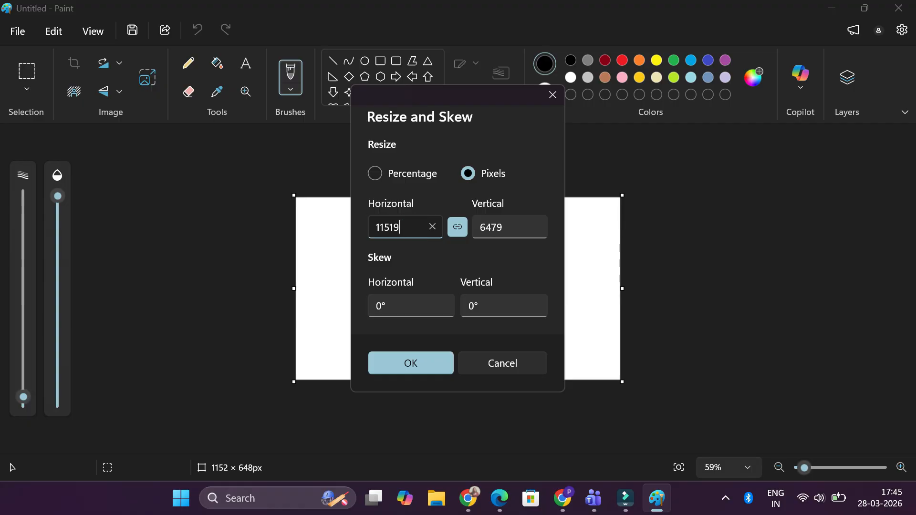
{"action": "key", "text": "BackSpace"}
{"action": "key", "text": "BackSpace"}
{"action": "key", "text": "BackSpace"}
{"action": "key", "text": "BackSpace"}
{"action": "key", "text": "BackSpace"}
{"action": "key", "text": "BackSpace"}
{"action": "type", "text": "1920"}
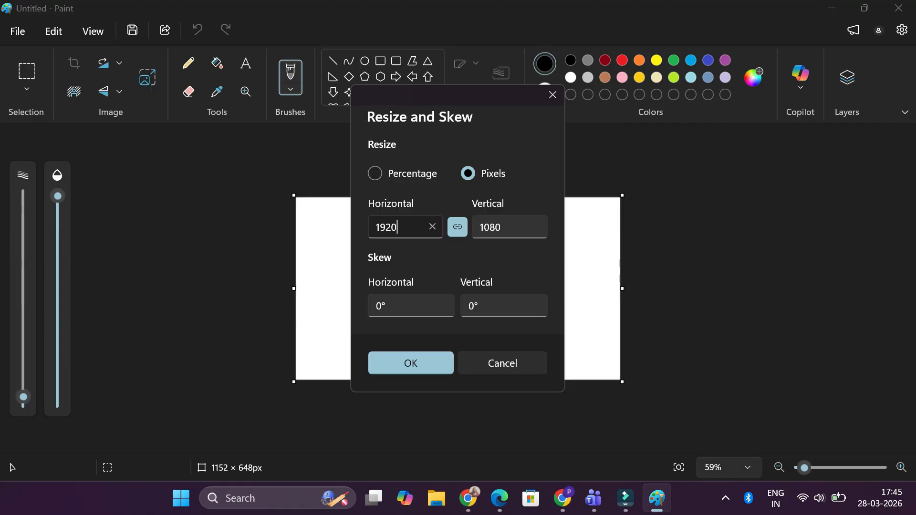
{"action": "left_click", "coordinate": [481, 236]}
{"action": "left_click", "coordinate": [459, 227]}
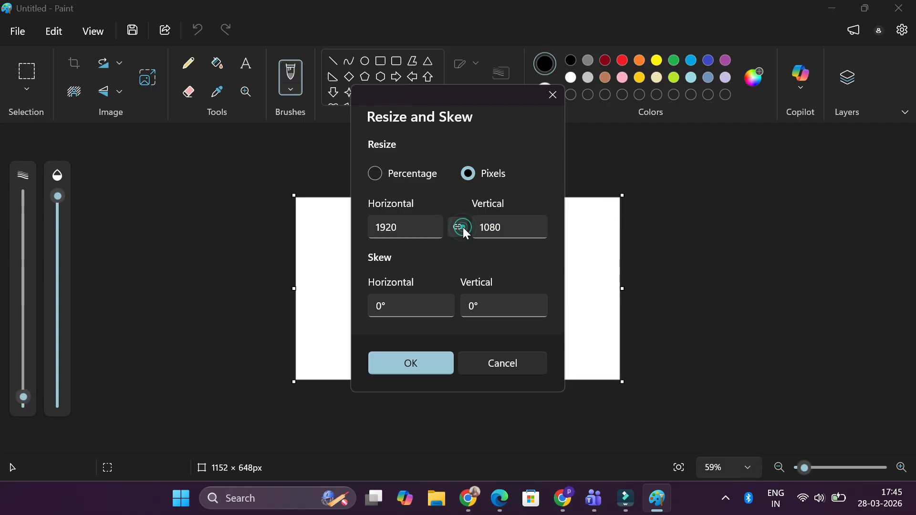
{"action": "left_click", "coordinate": [439, 364]}
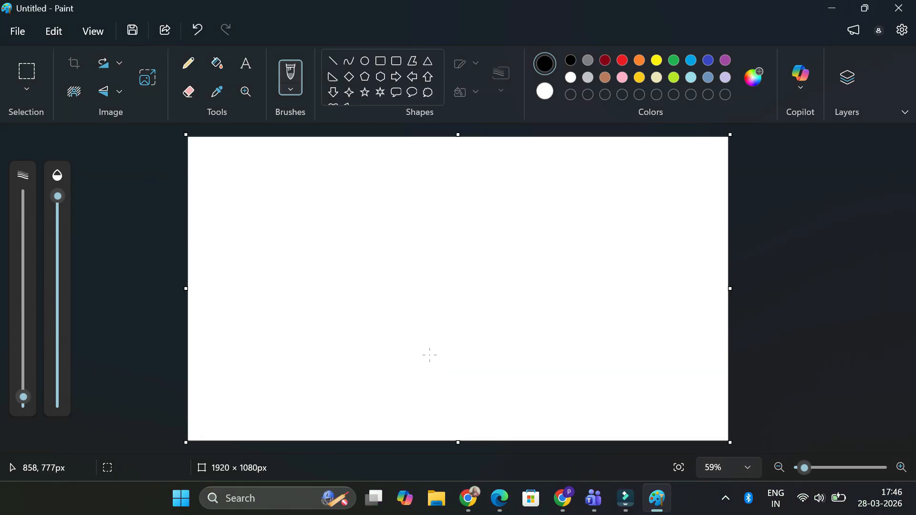
Fill the whole canvas with black and shrink it from its lower-left corner to about 1726 × 937 px.
{"action": "left_click", "coordinate": [218, 63]}
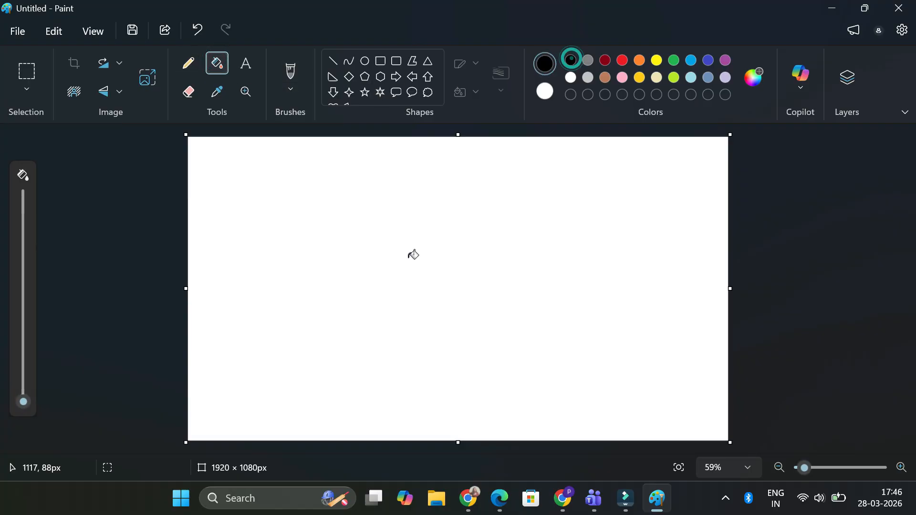
{"action": "left_click", "coordinate": [477, 196]}
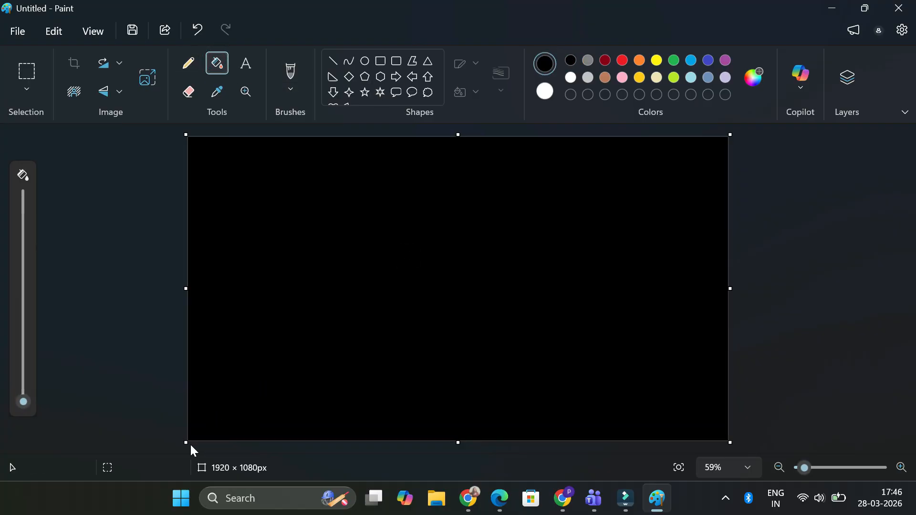
{"action": "left_click_drag", "start_coordinate": [186, 443], "coordinate": [242, 400]}
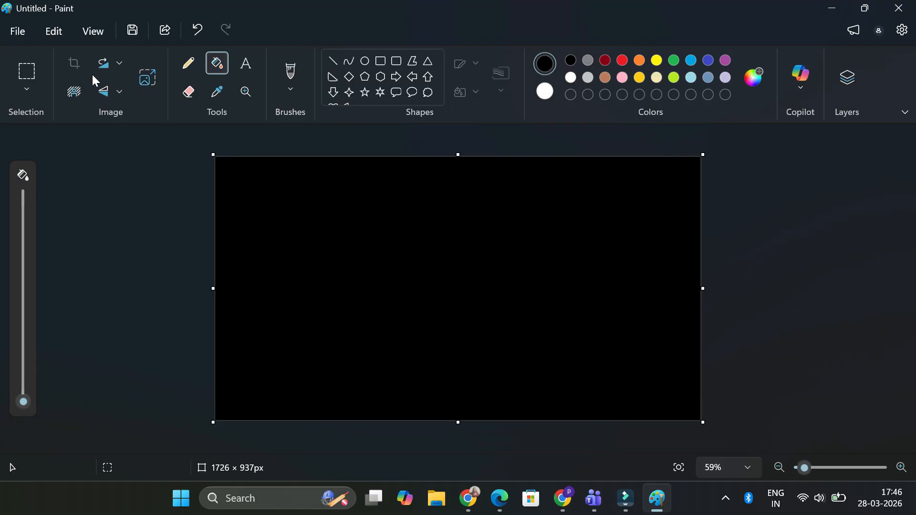
Import the logo image file from the Downloads folder onto the black canvas.
{"action": "left_click", "coordinate": [18, 31]}
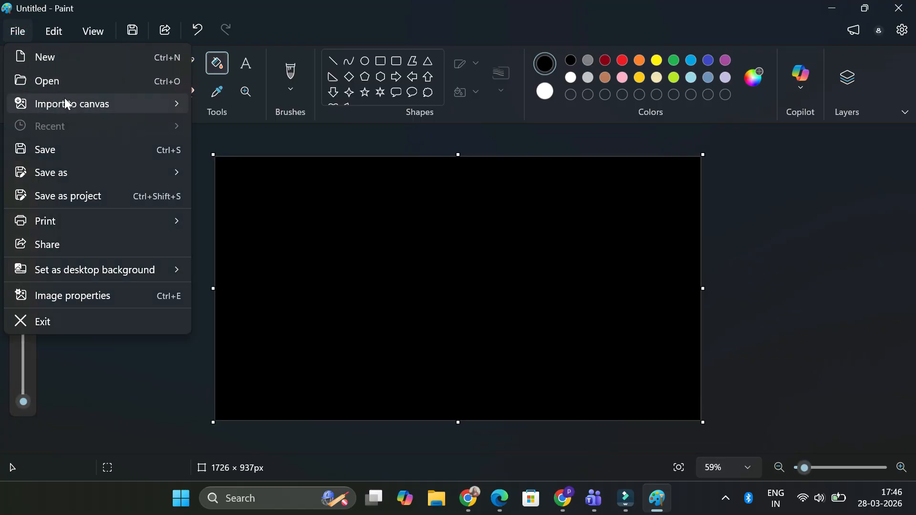
{"action": "mouse_move", "coordinate": [66, 100]}
{"action": "left_click", "coordinate": [193, 105]}
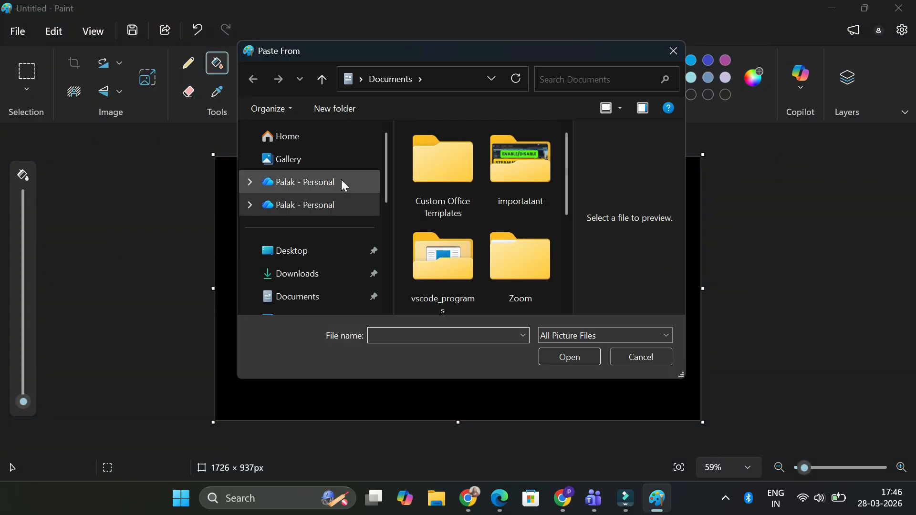
{"action": "left_click", "coordinate": [334, 273]}
{"action": "left_click", "coordinate": [446, 173]}
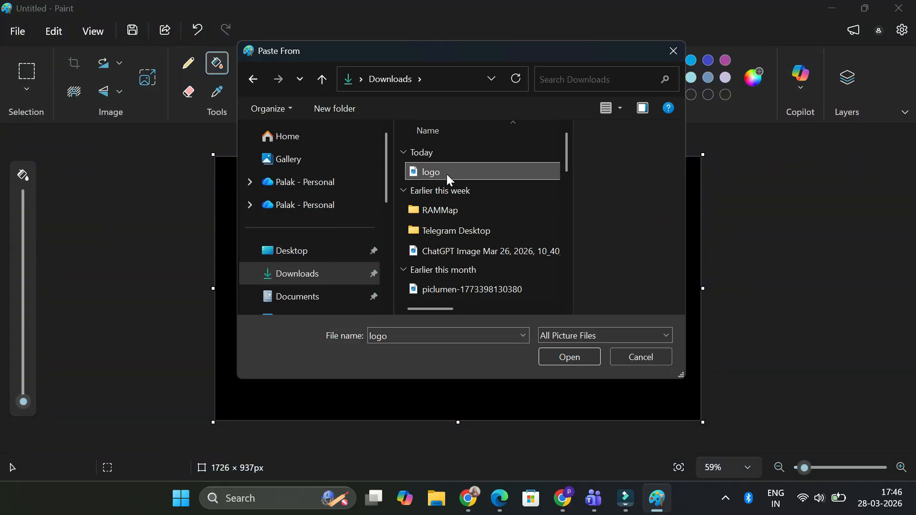
{"action": "left_click", "coordinate": [559, 356]}
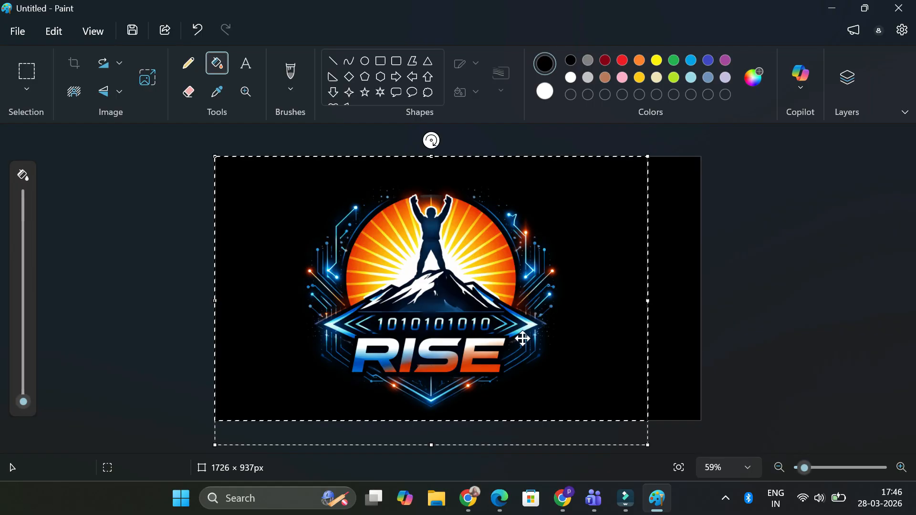
Shrink the imported logo to about 480 × 314 px and place it near the centre of the canvas.
{"action": "left_click_drag", "start_coordinate": [500, 332], "coordinate": [544, 327]}
{"action": "left_click_drag", "start_coordinate": [690, 438], "coordinate": [501, 303]}
{"action": "left_click_drag", "start_coordinate": [413, 264], "coordinate": [503, 334]}
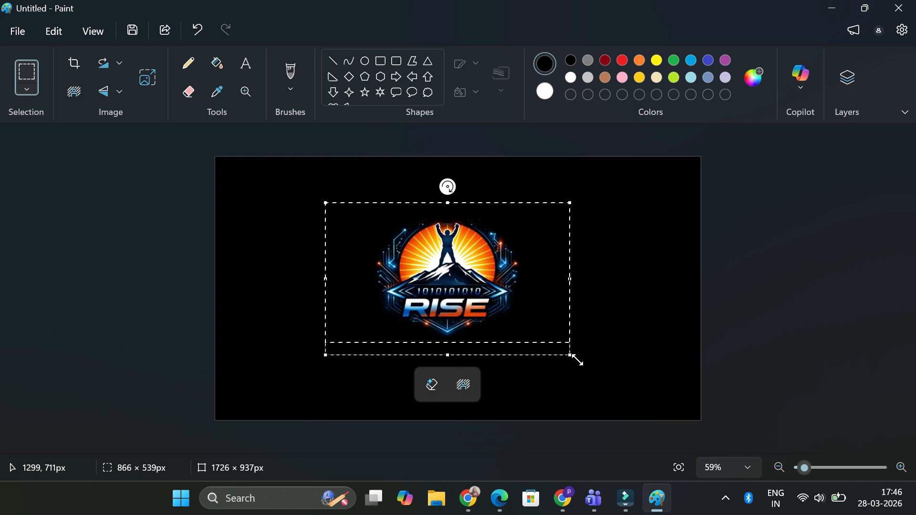
{"action": "left_click_drag", "start_coordinate": [569, 356], "coordinate": [523, 299]}
{"action": "left_click", "coordinate": [756, 276]}
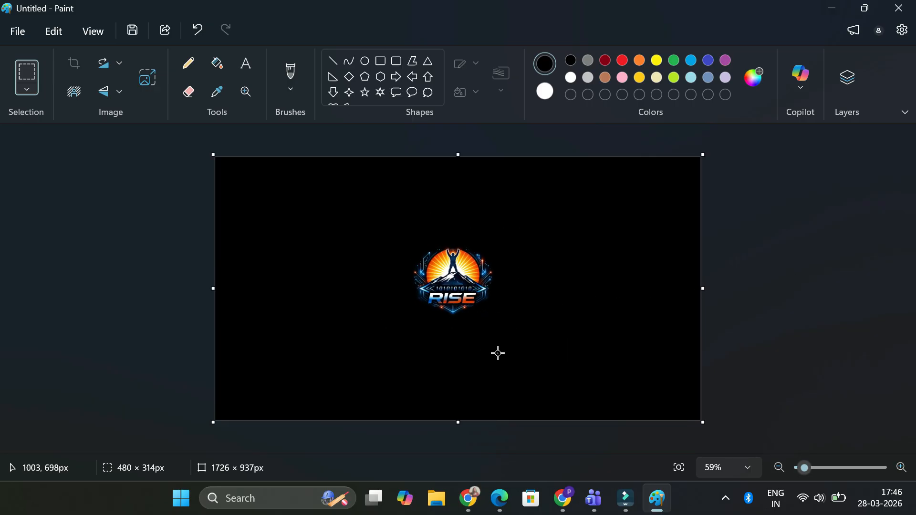
Save the image as a PNG named "windows logo" in Downloads and close Paint.
{"action": "key", "text": "ctrl+s"}
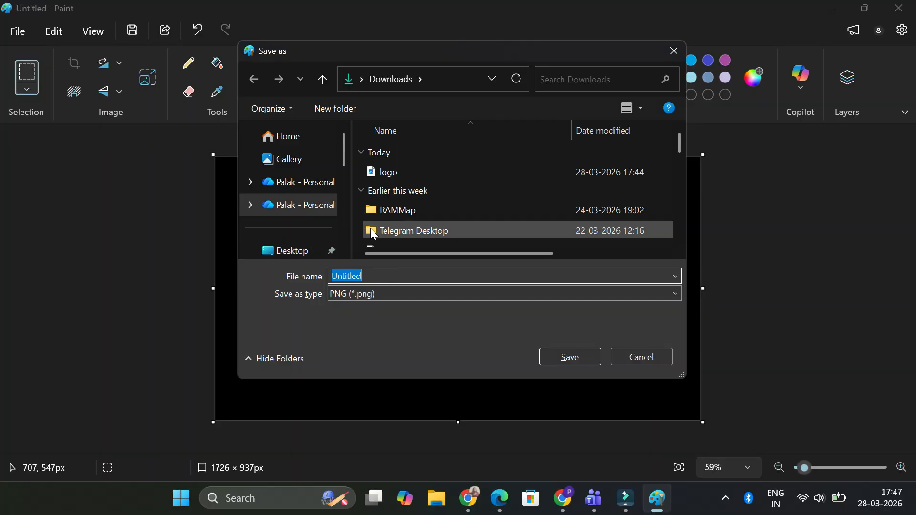
{"action": "key", "text": "BackSpace"}
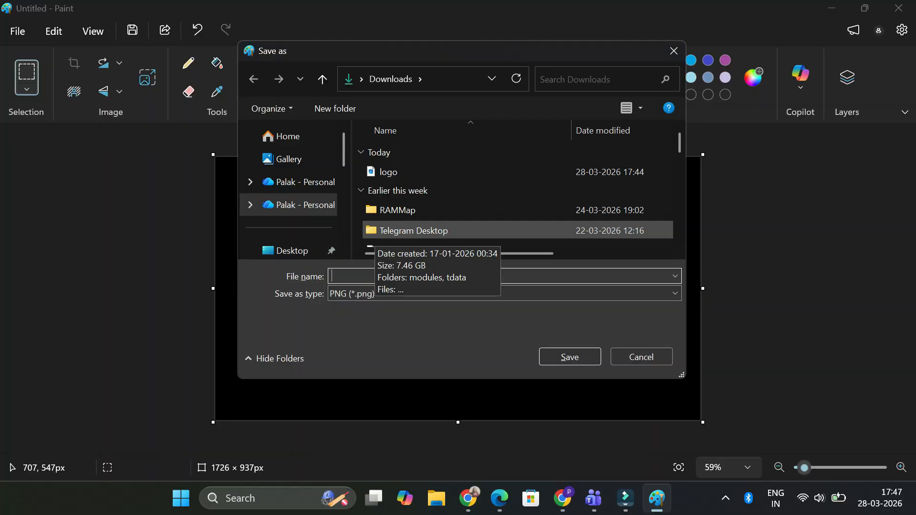
{"action": "type", "text": "windows logo"}
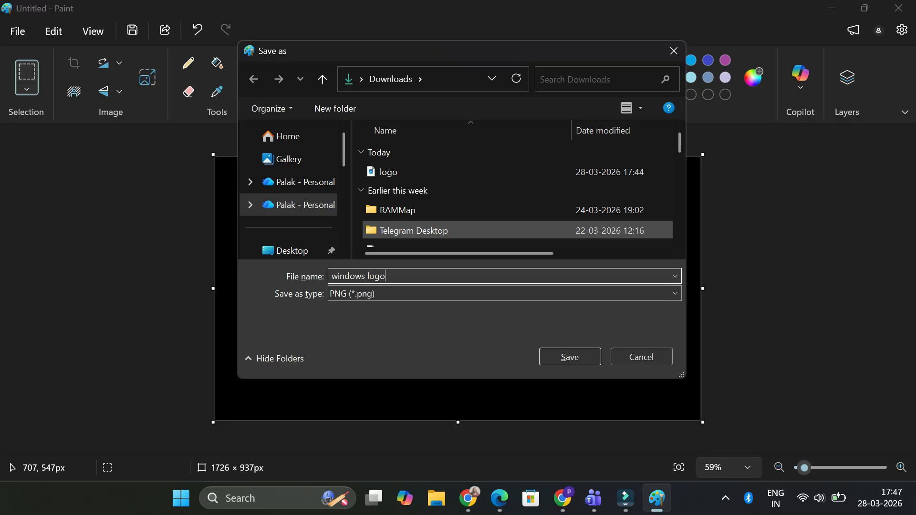
{"action": "key", "text": "Return"}
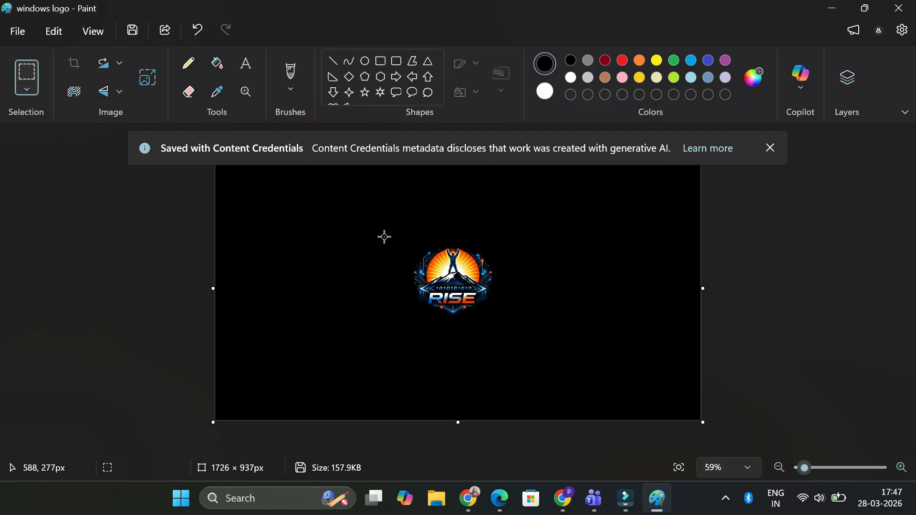
{"action": "key", "text": "alt+F4"}
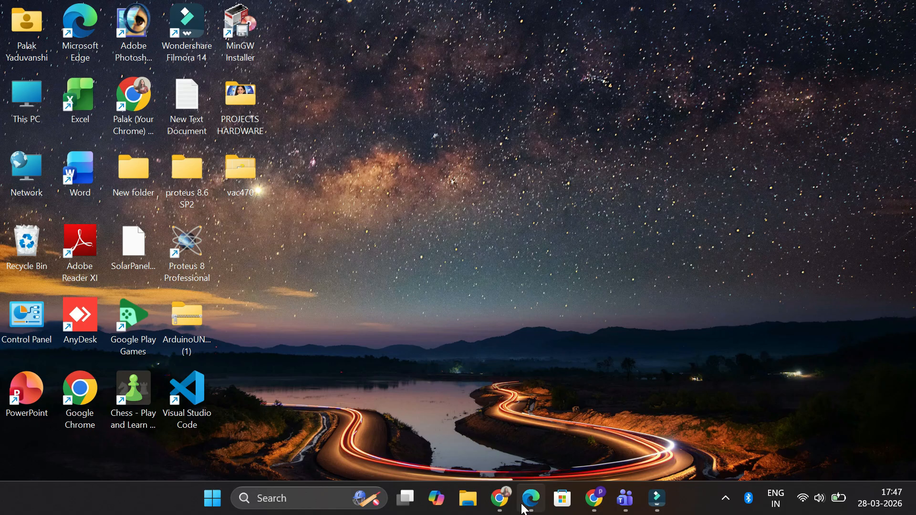
Switch to Chrome, search for hackbgrt and open the Metabolix/HackBGRT releases page on GitHub.
{"action": "left_click", "coordinate": [594, 500]}
{"action": "type", "text": "hackbgrt"}
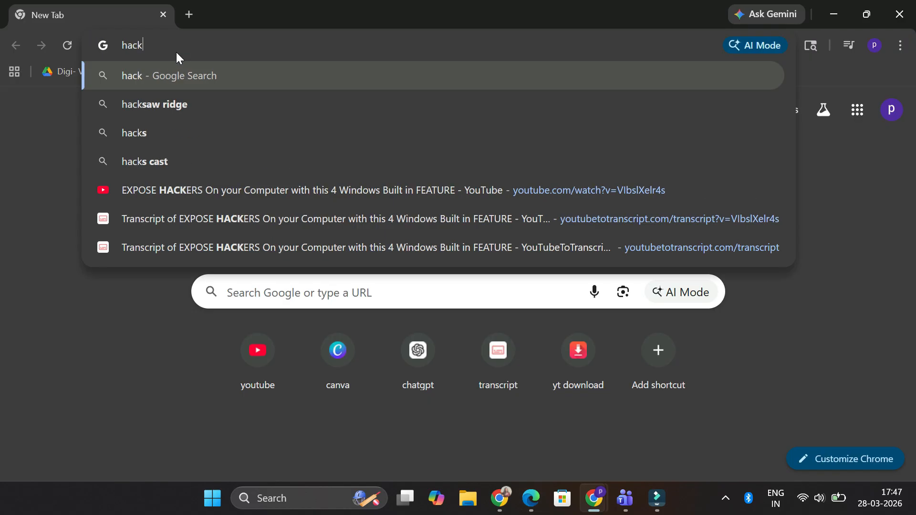
{"action": "key", "text": "Return"}
{"action": "left_click", "coordinate": [195, 215]}
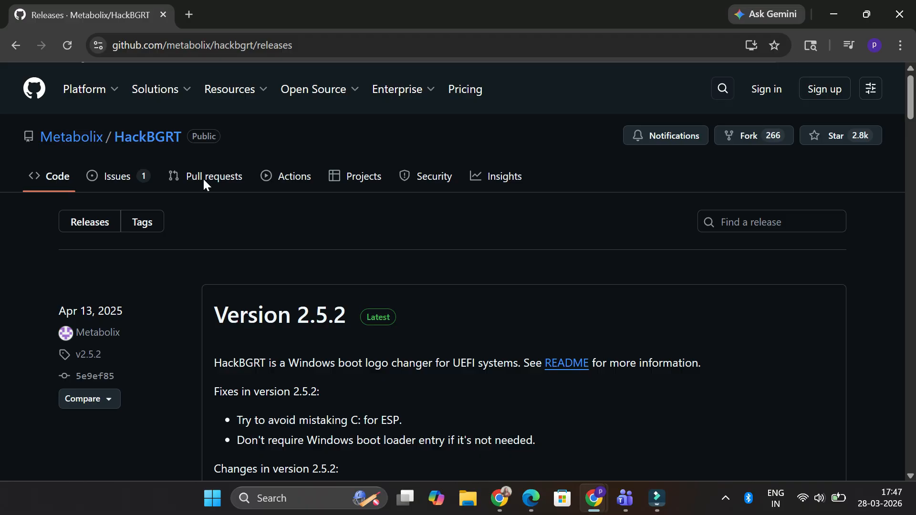
Download HackBGRT-2.5.2.zip from the assets of the Version 2.5.2 release.
{"action": "left_click", "coordinate": [305, 49]}
{"action": "left_click", "coordinate": [305, 49]}
{"action": "left_click", "coordinate": [337, 43]}
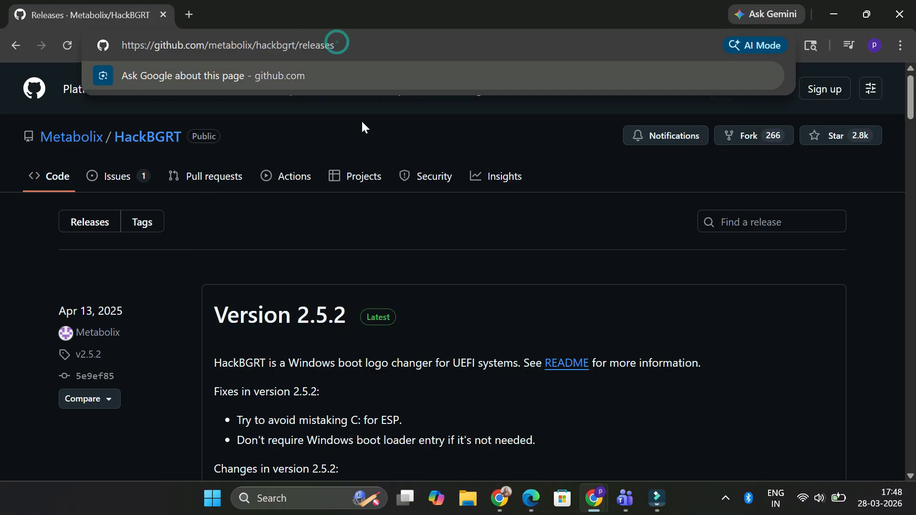
{"action": "left_click", "coordinate": [363, 109]}
{"action": "scroll", "coordinate": [377, 249], "scroll_direction": "down", "scroll_amount": 4}
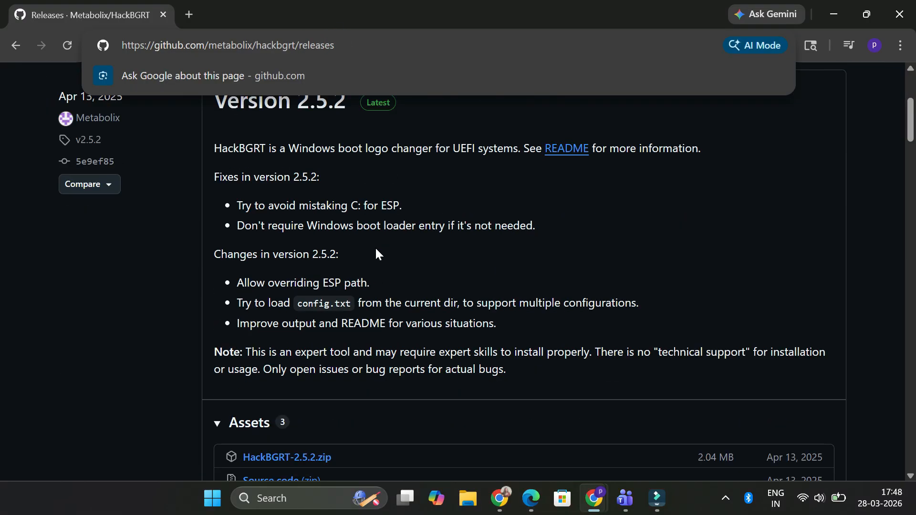
{"action": "scroll", "coordinate": [365, 294], "scroll_direction": "down", "scroll_amount": 4}
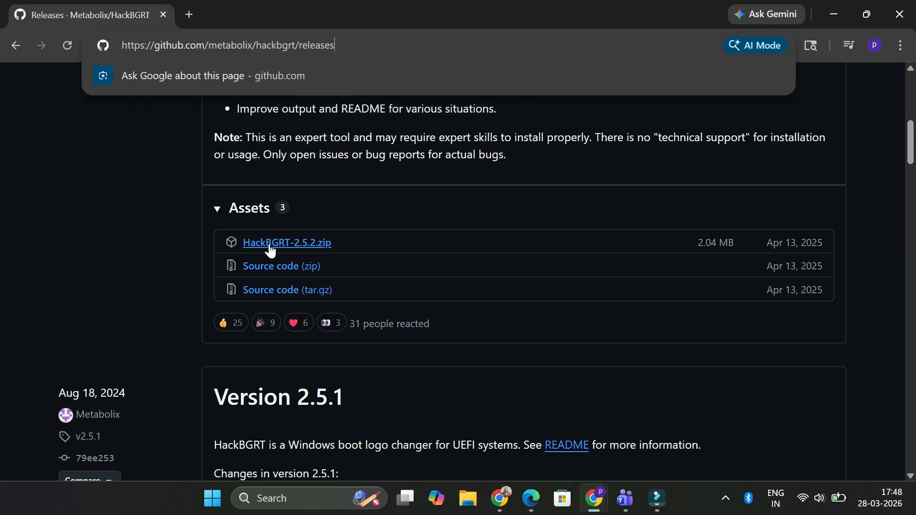
{"action": "left_click", "coordinate": [305, 242]}
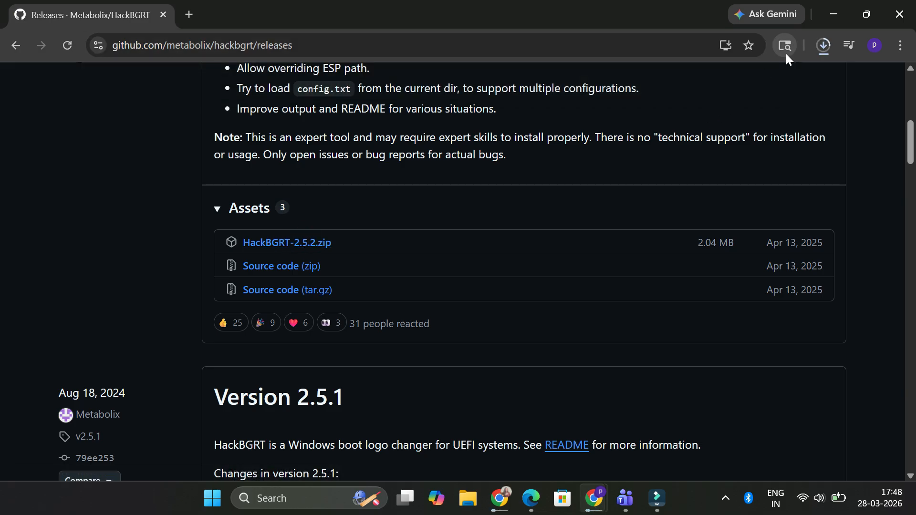
Locate the downloaded HackBGRT-2.5.2 archive in Downloads, extract it, and select the splash BMP file inside the extracted inner folder.
{"action": "left_click", "coordinate": [823, 46]}
{"action": "left_click", "coordinate": [773, 107]}
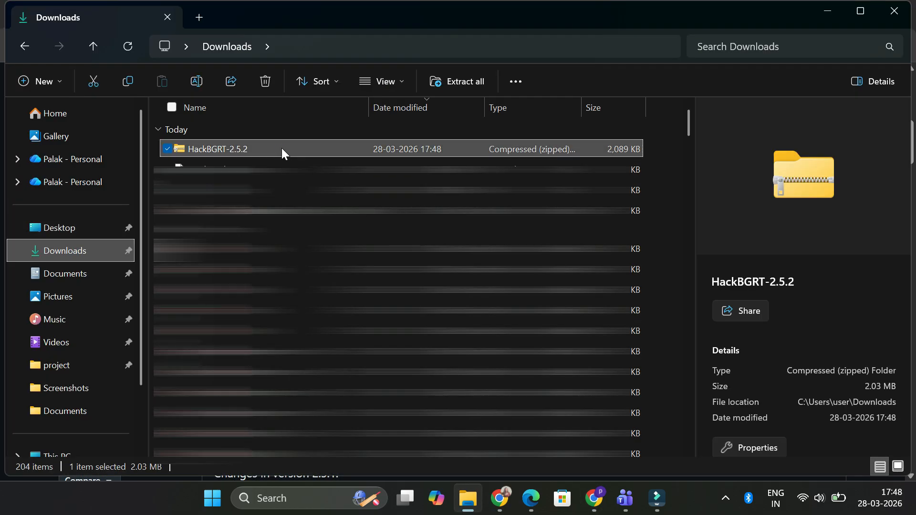
{"action": "right_click", "coordinate": [216, 150]}
{"action": "left_click", "coordinate": [271, 198]}
{"action": "left_click", "coordinate": [579, 396]}
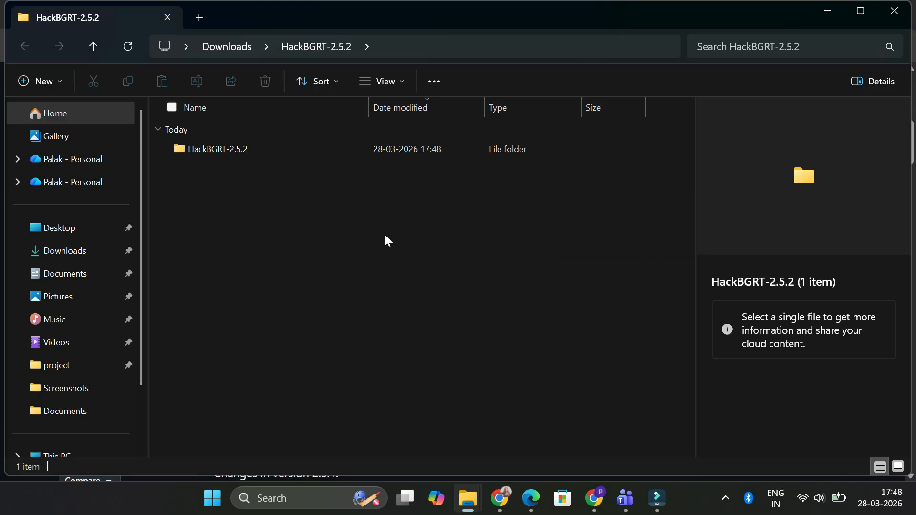
{"action": "double_click", "coordinate": [399, 150]}
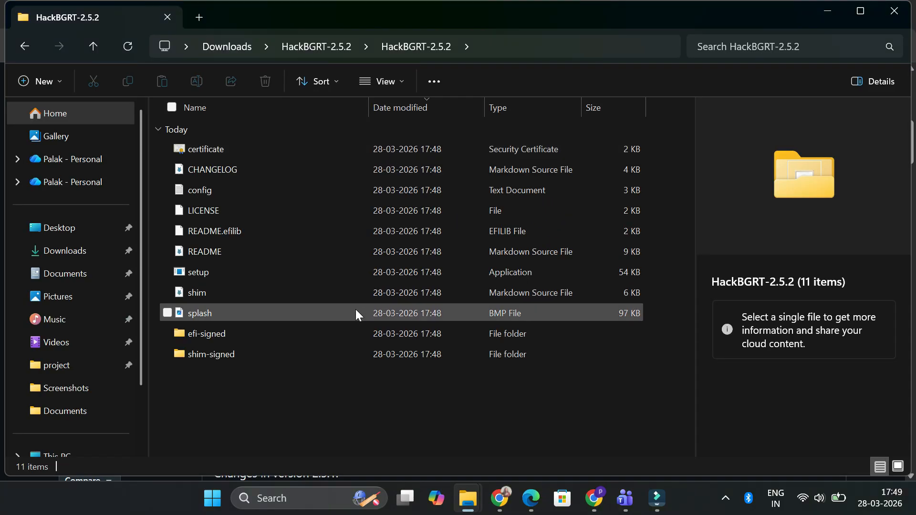
{"action": "left_click", "coordinate": [356, 311]}
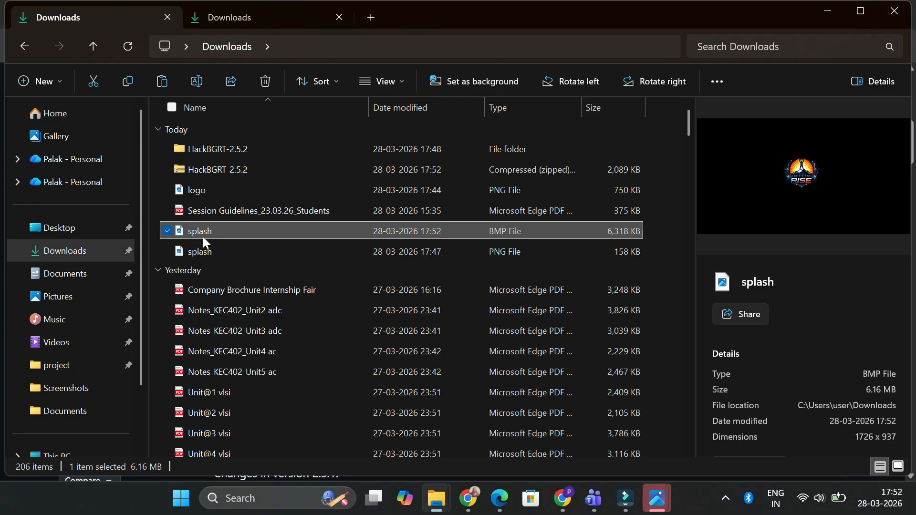
Paste the copied custom splash.bmp into the inner folder of the HackBGRT-2.5.2 archive, replacing the existing splash file.
{"action": "double_click", "coordinate": [220, 166]}
{"action": "key", "text": "ctrl+v"}
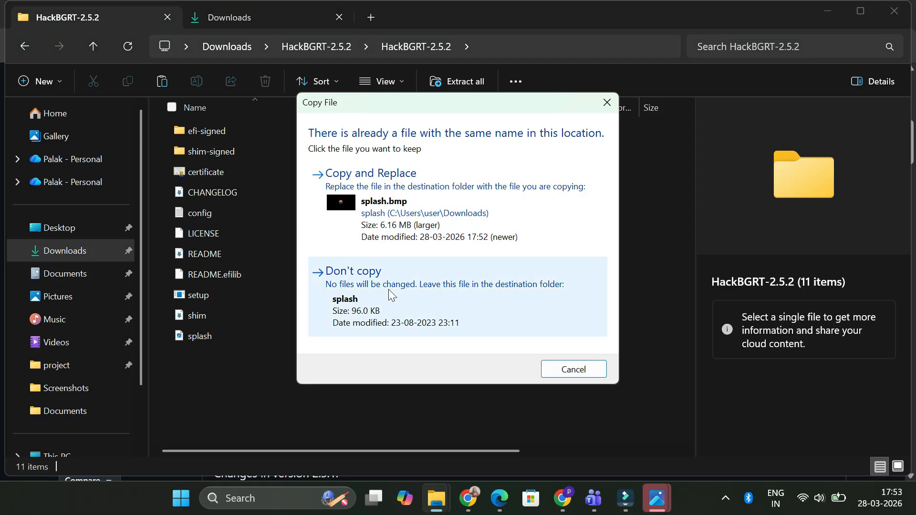
{"action": "left_click", "coordinate": [391, 230]}
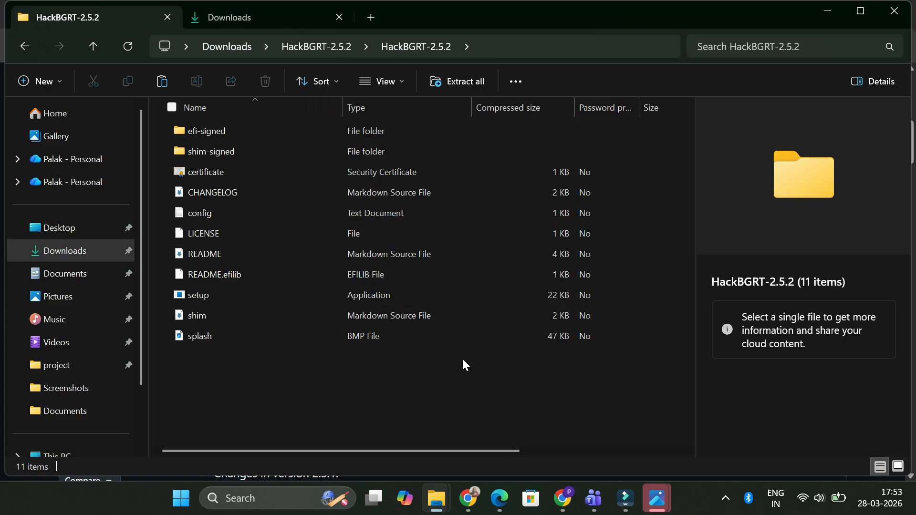
{"action": "left_click", "coordinate": [338, 342]}
Run the HackBGRT setup application and choose the standard install action that creates a new EFI boot entry.
{"action": "double_click", "coordinate": [414, 298]}
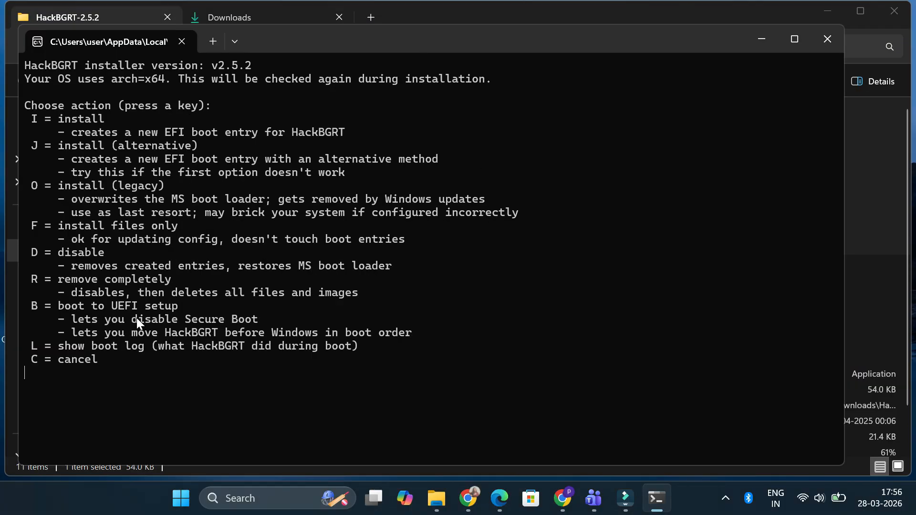
{"action": "key", "text": "i"}
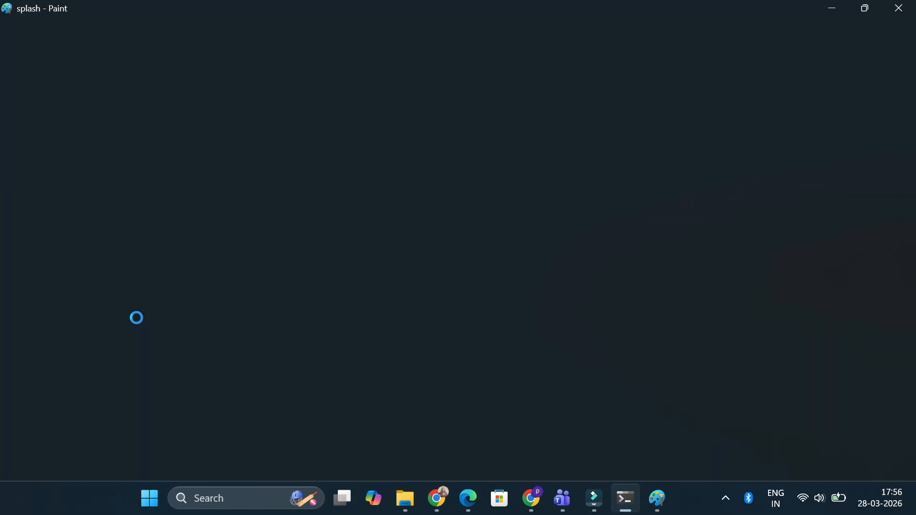
{"action": "scroll", "coordinate": [143, 318], "scroll_direction": "down", "scroll_amount": 3}
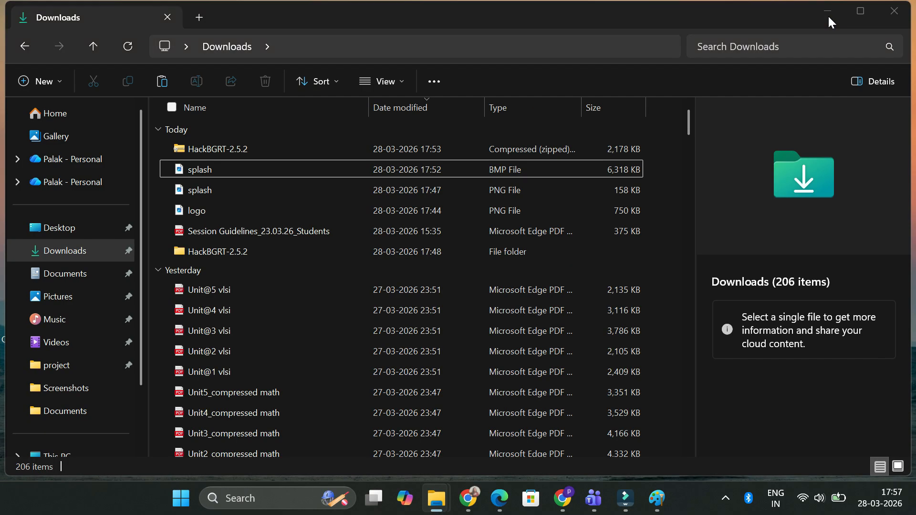
Minimize the Downloads window, view the Restart option among the Windows power choices, and dismiss them without restarting.
{"action": "left_click", "coordinate": [828, 15]}
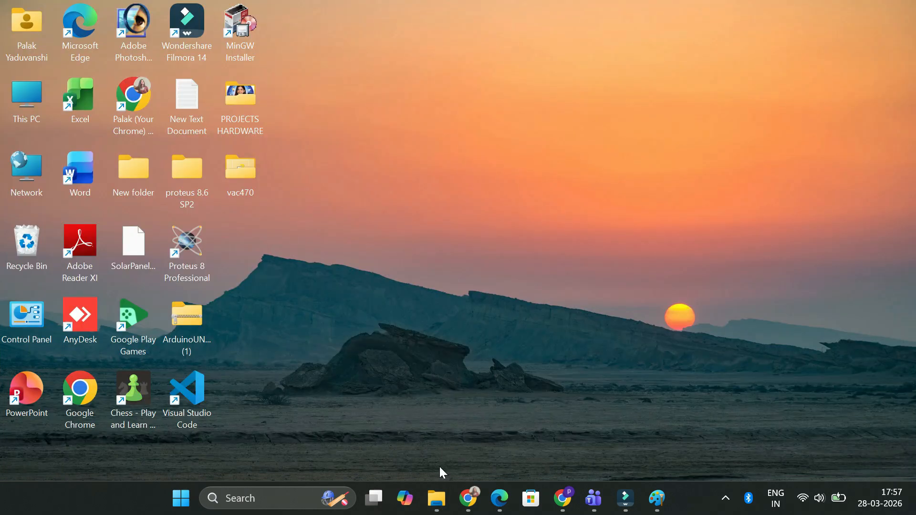
{"action": "left_click", "coordinate": [181, 498]}
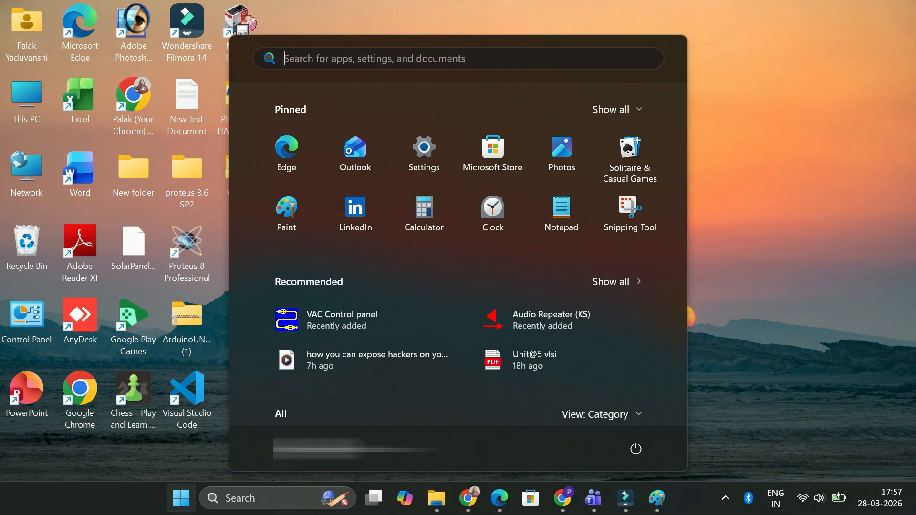
{"action": "left_click", "coordinate": [636, 449]}
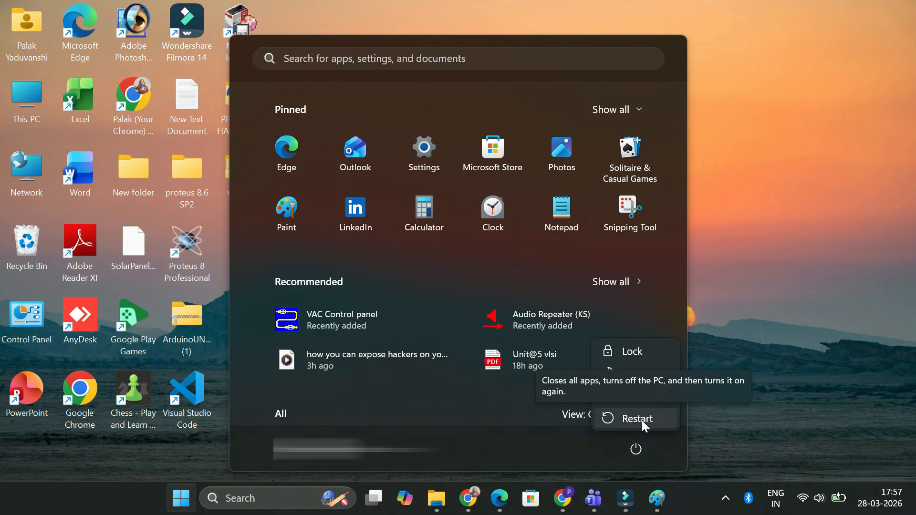
{"action": "left_click", "coordinate": [798, 380]}
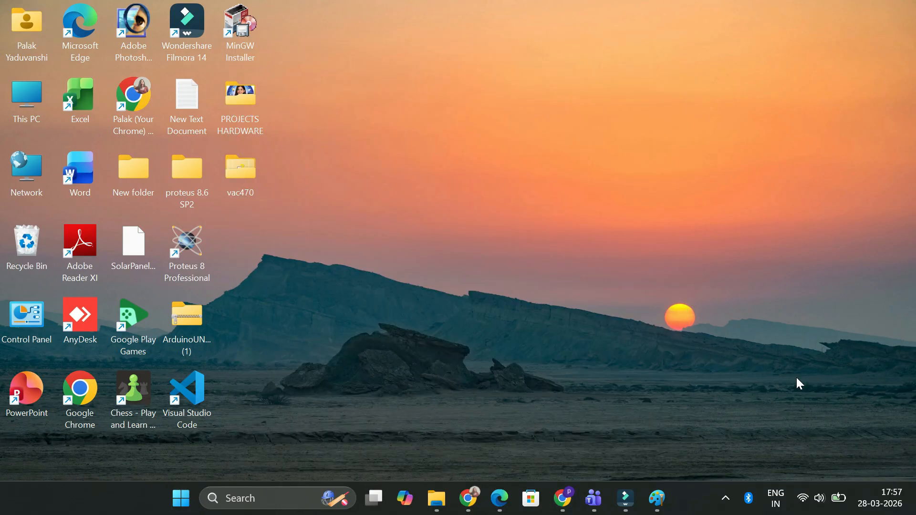